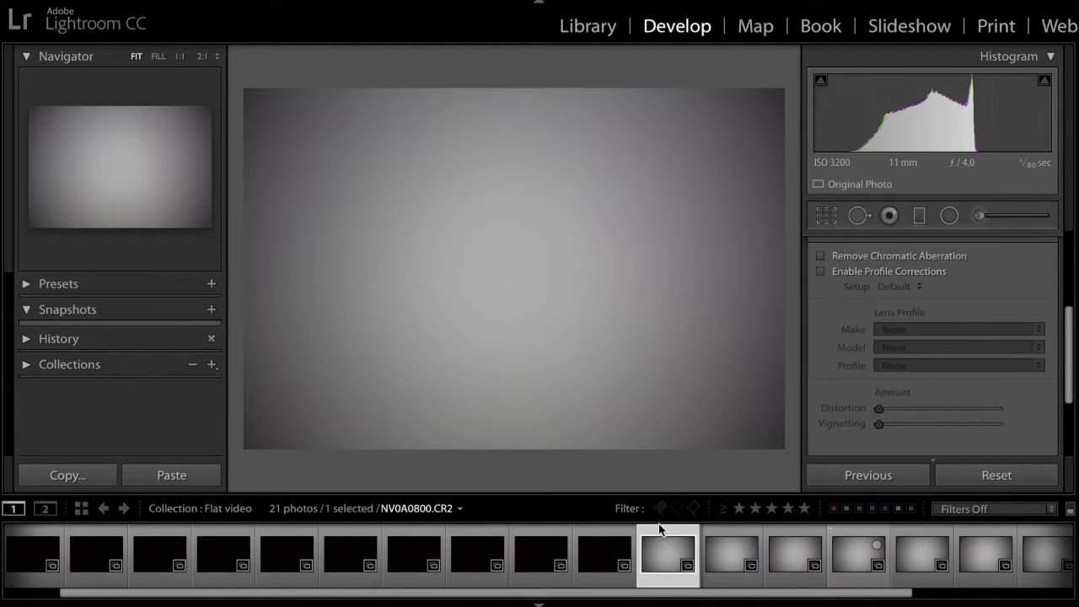
Step: Compare the first frame in the filmstrip, NV0A0765.CR2, with the flat frame NV0A0797.CR2
{"action": "scroll", "coordinate": [635, 560], "scroll_direction": "left", "scroll_amount": 1}
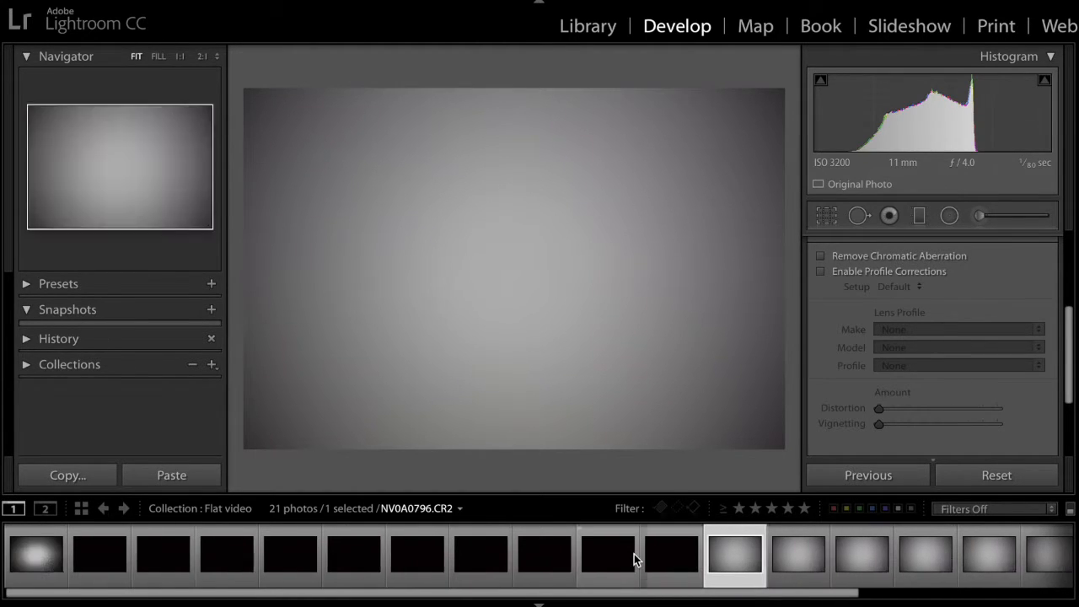
{"action": "left_click", "coordinate": [25, 564]}
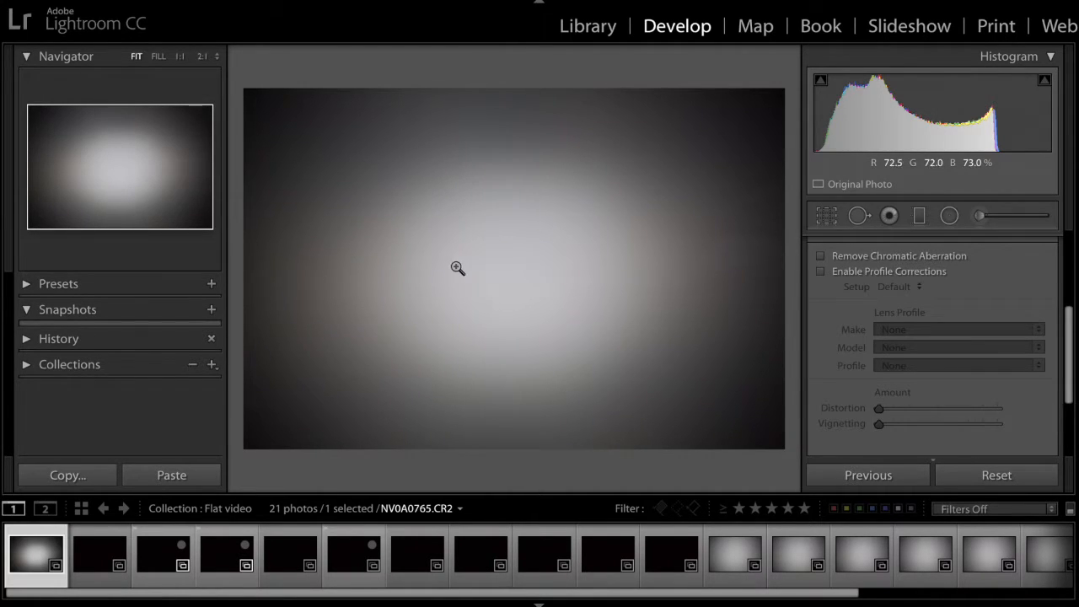
{"action": "left_click", "coordinate": [729, 557]}
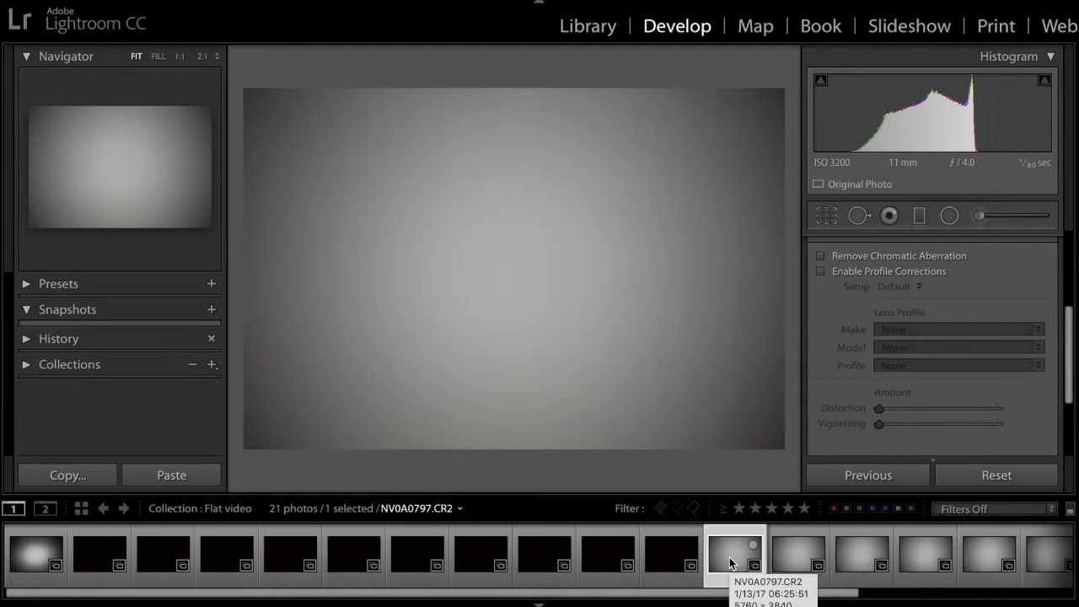
Step: Review the develop settings of flat frame NV0A0797.CR2, including the Lens Corrections profile options
{"action": "scroll", "coordinate": [729, 558], "scroll_direction": "right", "scroll_amount": 5}
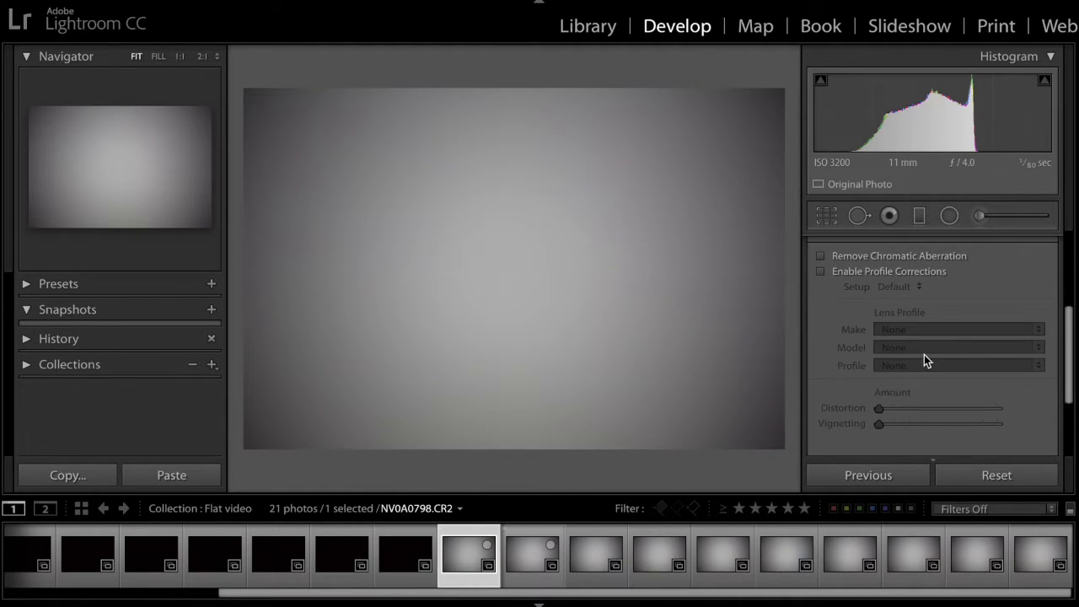
{"action": "scroll", "coordinate": [924, 354], "scroll_direction": "up", "scroll_amount": 3}
{"action": "scroll", "coordinate": [924, 354], "scroll_direction": "down", "scroll_amount": 3}
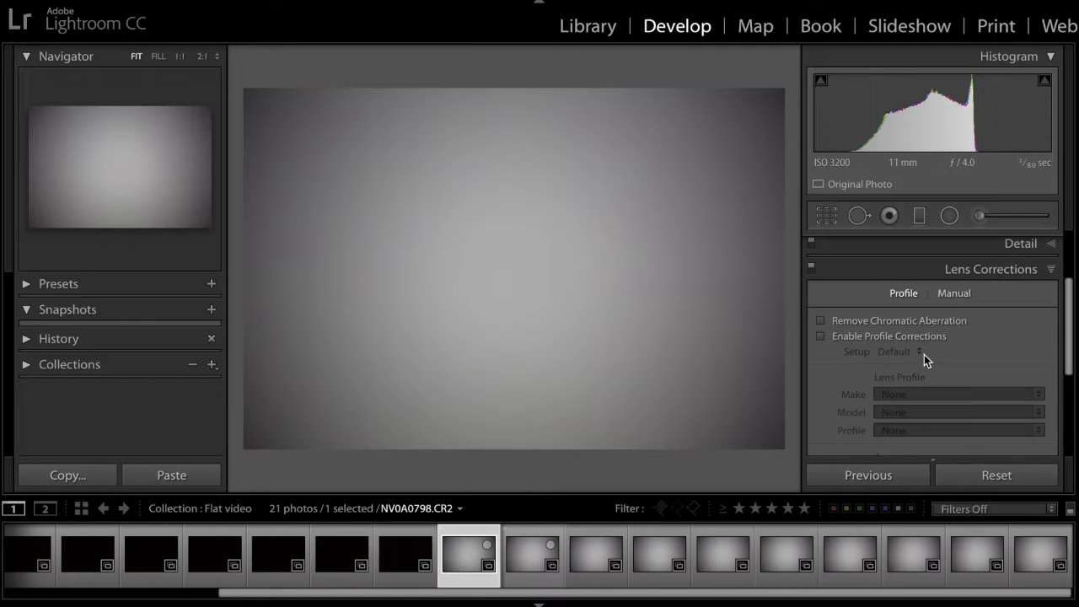
{"action": "scroll", "coordinate": [923, 356], "scroll_direction": "up", "scroll_amount": 3}
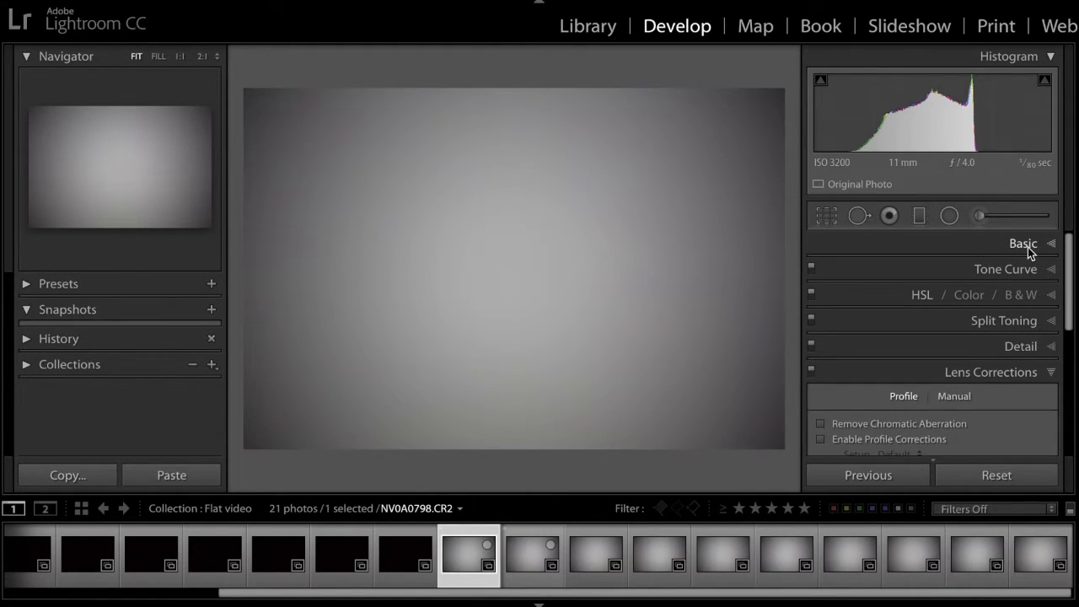
{"action": "scroll", "coordinate": [1013, 282], "scroll_direction": "down", "scroll_amount": 3}
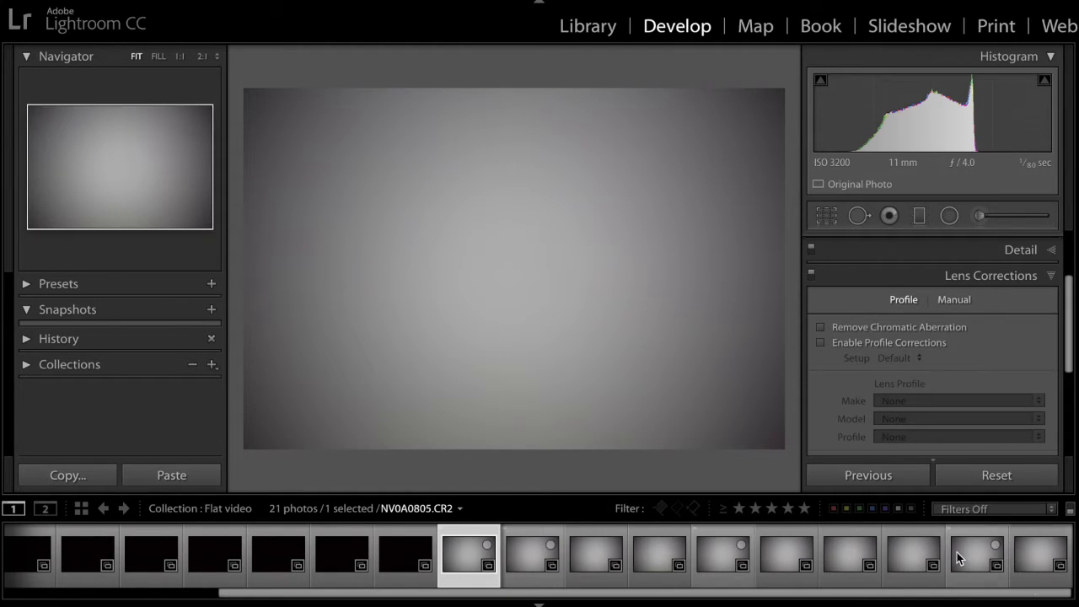
Step: Synchronize the develop settings of NV0A0797 across the ten light flat frames through NV0A0806, including white balance, basic tone and lens corrections
{"action": "left_click", "coordinate": [1031, 557], "text": "shift"}
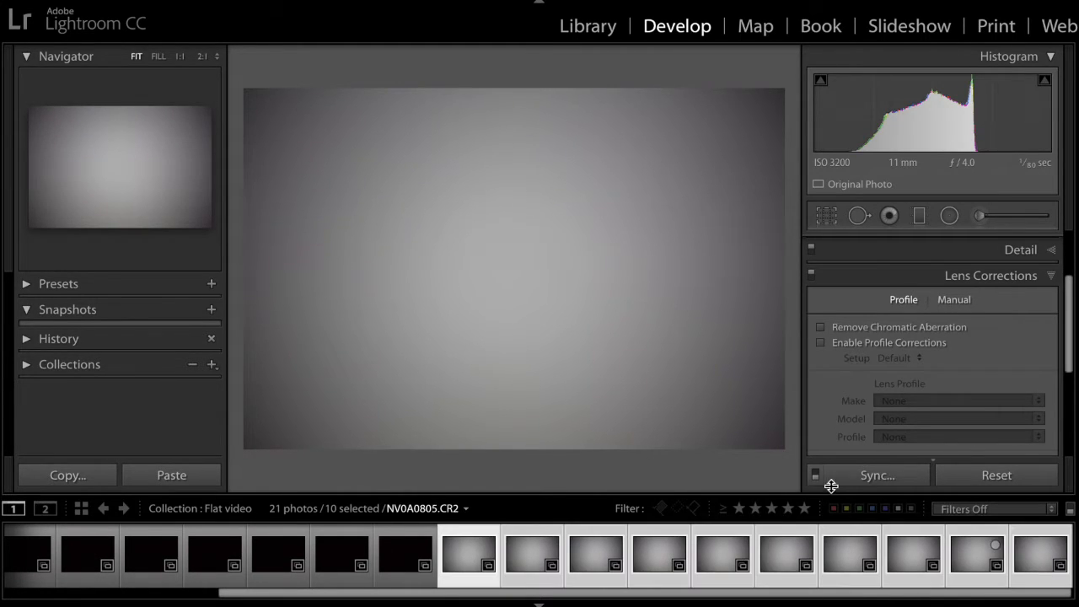
{"action": "left_click", "coordinate": [853, 478]}
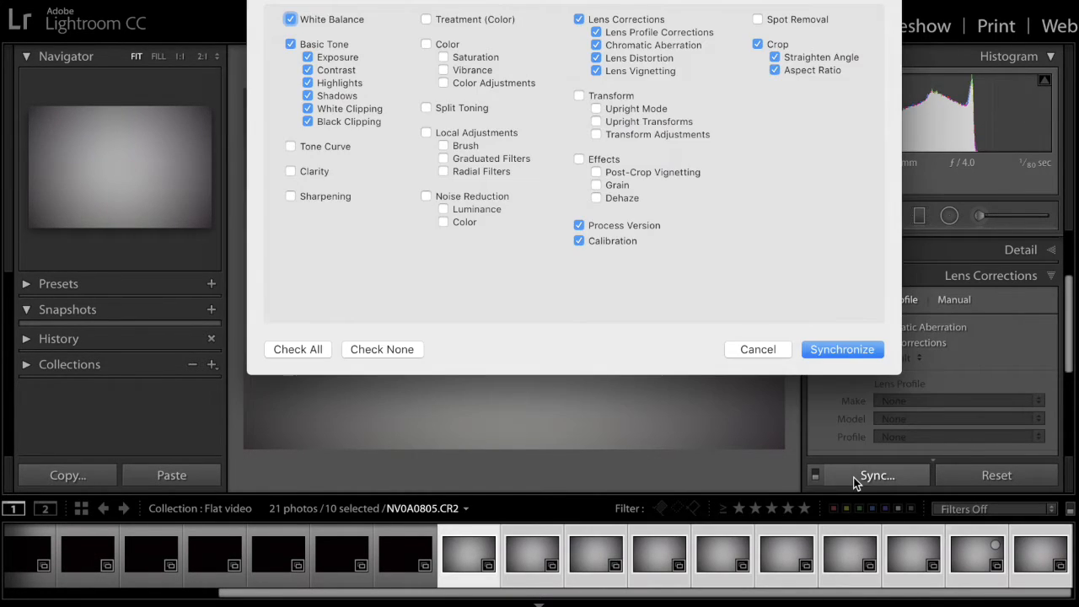
{"action": "left_click", "coordinate": [843, 345]}
Step: Synchronize the same develop settings from NV0A0797 to the ten dark frames NV0A0787 through NV0A0796
{"action": "scroll", "coordinate": [699, 557], "scroll_direction": "up", "scroll_amount": 3}
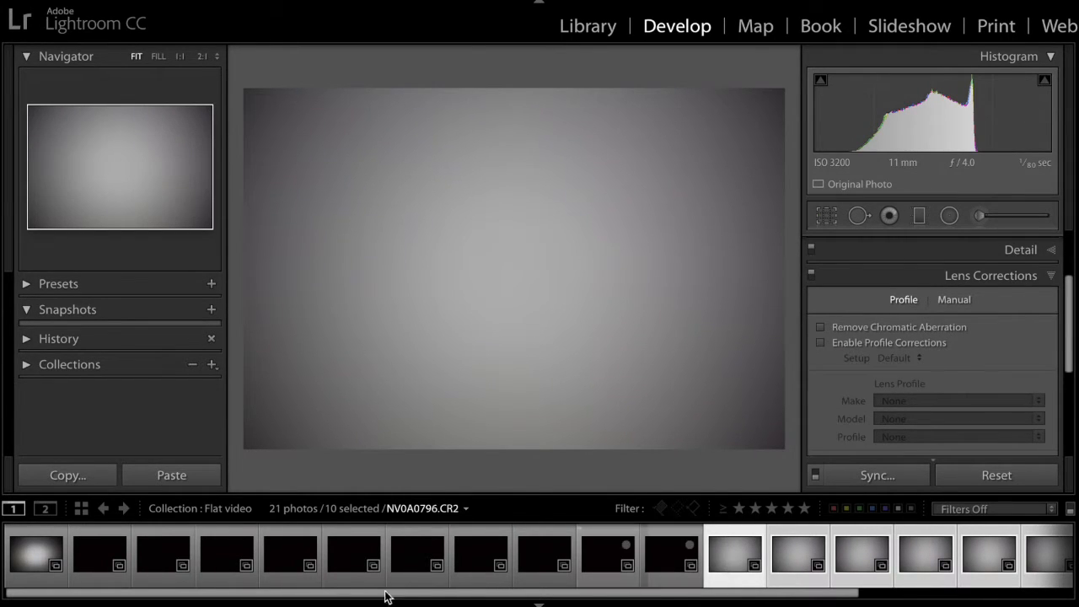
{"action": "left_click", "coordinate": [91, 560], "text": "shift"}
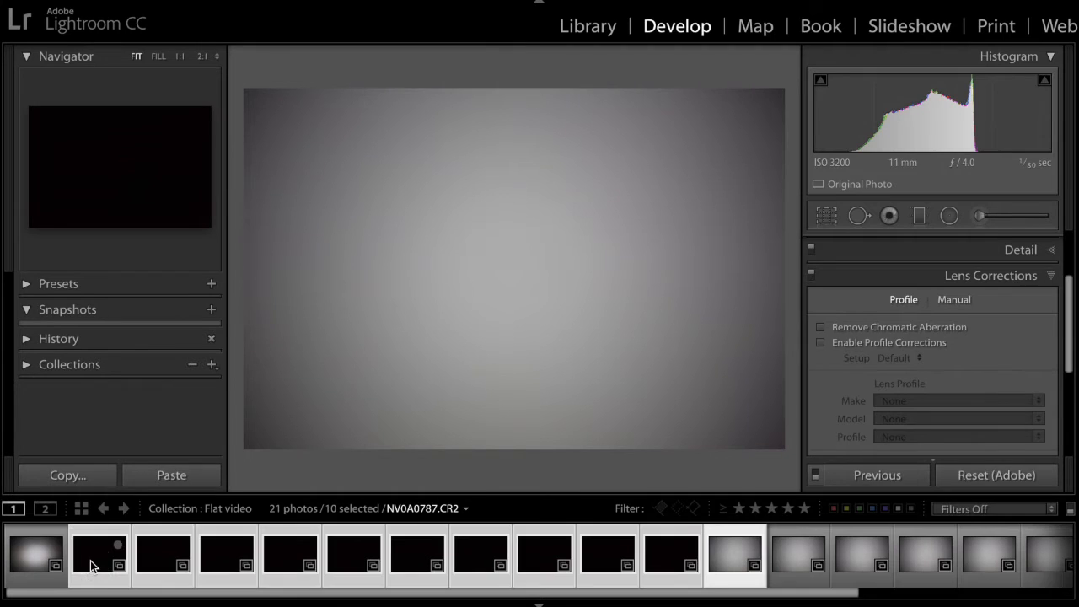
{"action": "left_click", "coordinate": [864, 477]}
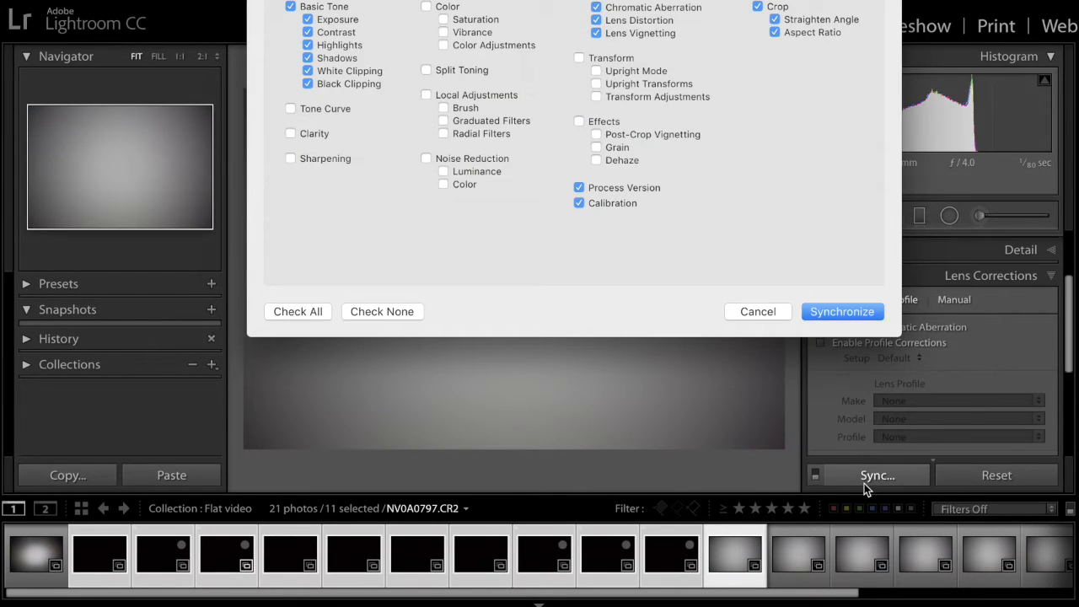
{"action": "left_click", "coordinate": [840, 314]}
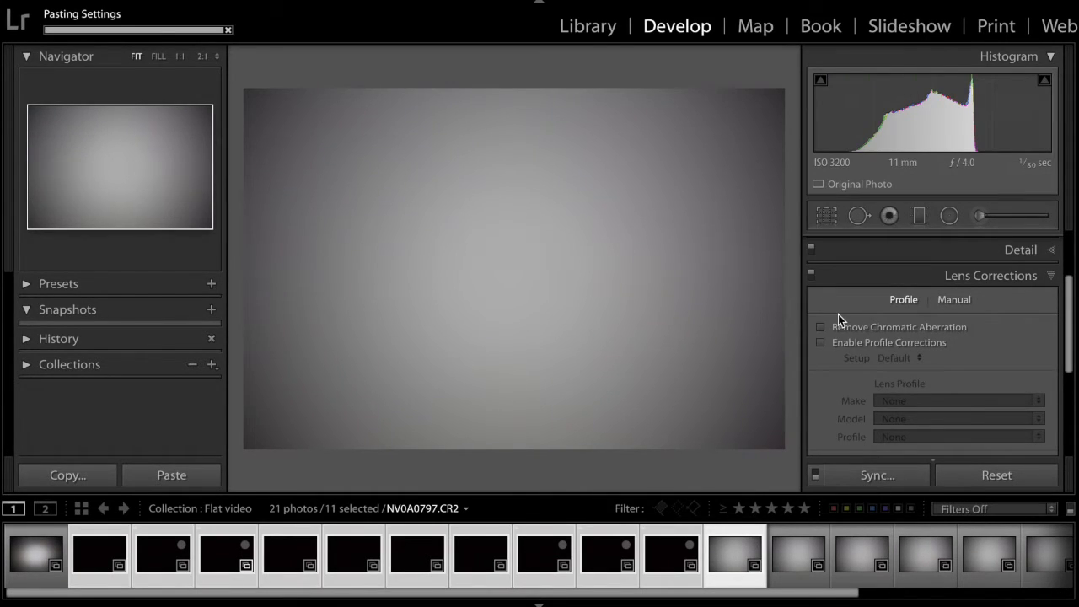
Step: Export the 20 dark and flat frames NV0A0787 through NV0A0806 as TIFF files, overwriting the existing files
{"action": "left_click", "coordinate": [62, 563]}
{"action": "left_click", "coordinate": [88, 558]}
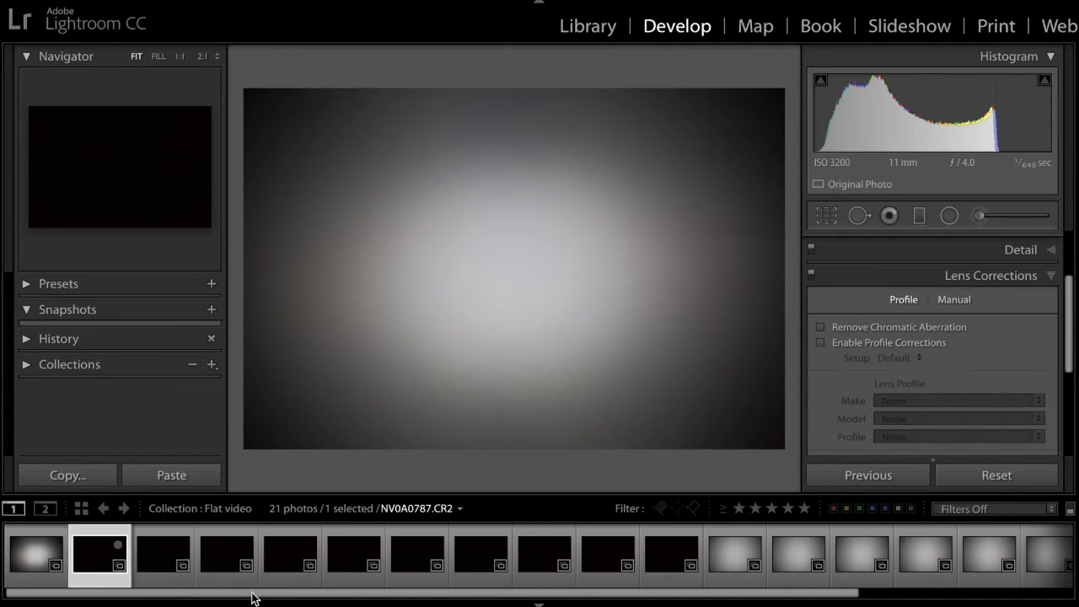
{"action": "scroll", "coordinate": [506, 560], "scroll_direction": "right", "scroll_amount": 5}
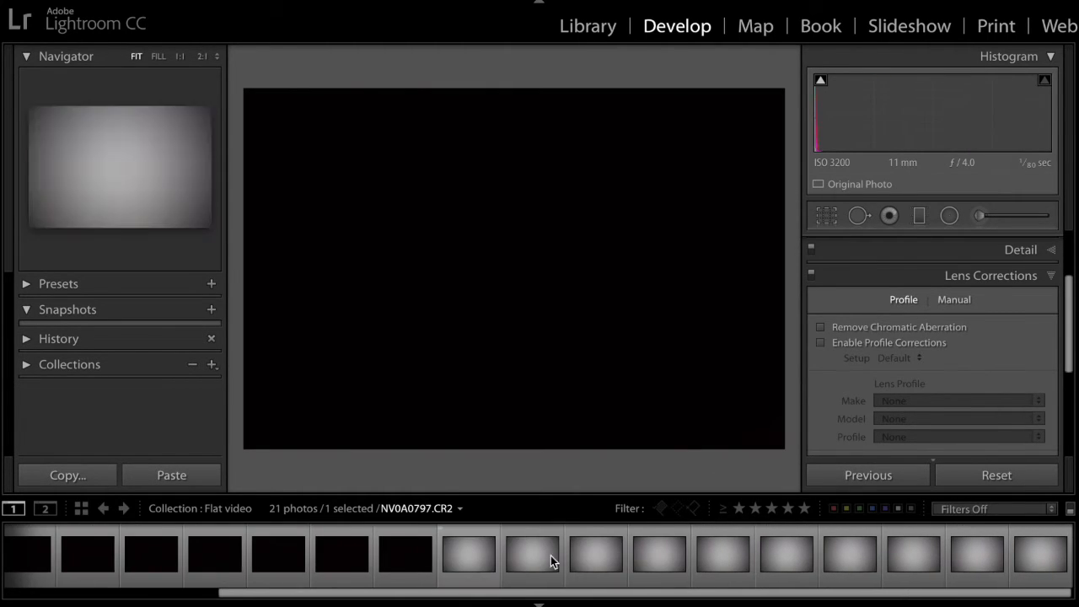
{"action": "left_click", "coordinate": [1035, 566], "text": "shift"}
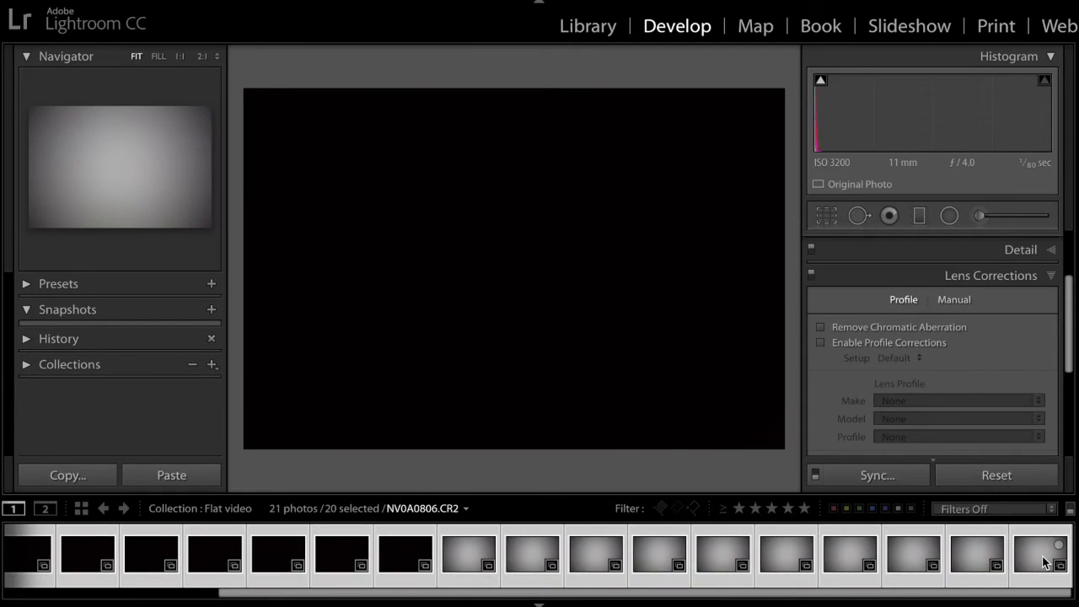
{"action": "right_click", "coordinate": [458, 548]}
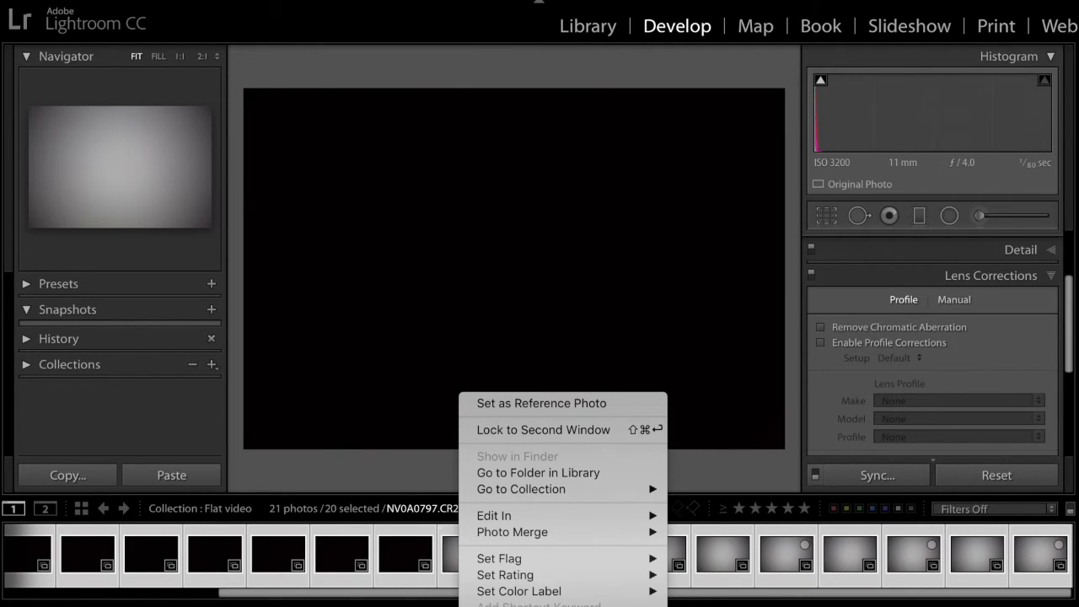
{"action": "left_click", "coordinate": [583, 606]}
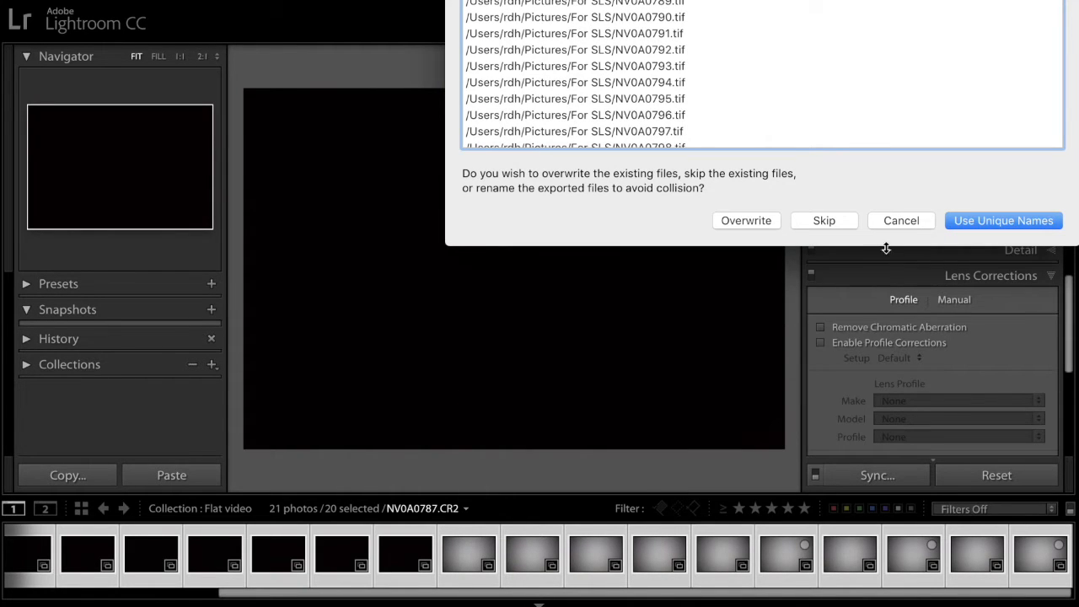
{"action": "left_click", "coordinate": [739, 220]}
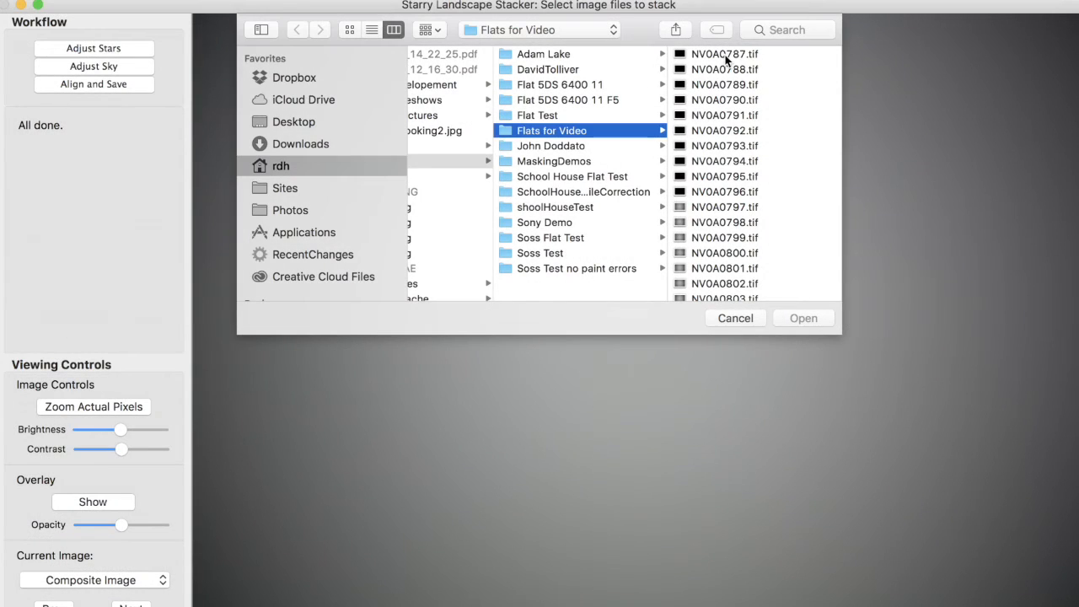
Step: In Starry Landscape Stacker, open NV0A0787.tif through NV0A0806.tif from the Flats for Video folder for stacking
{"action": "left_click", "coordinate": [725, 55]}
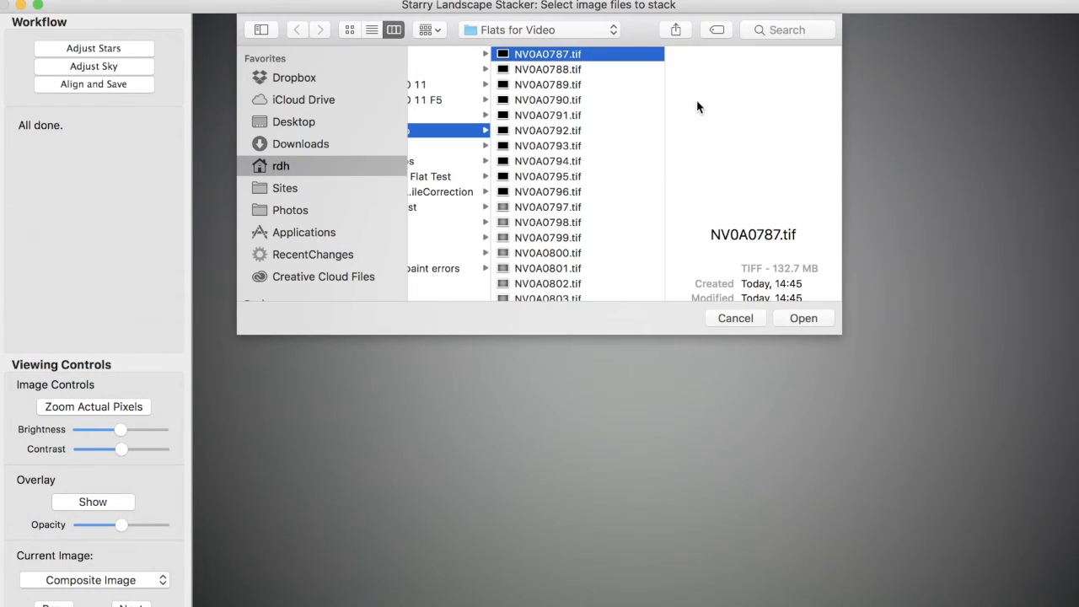
{"action": "scroll", "coordinate": [548, 211], "scroll_direction": "down", "scroll_amount": 2}
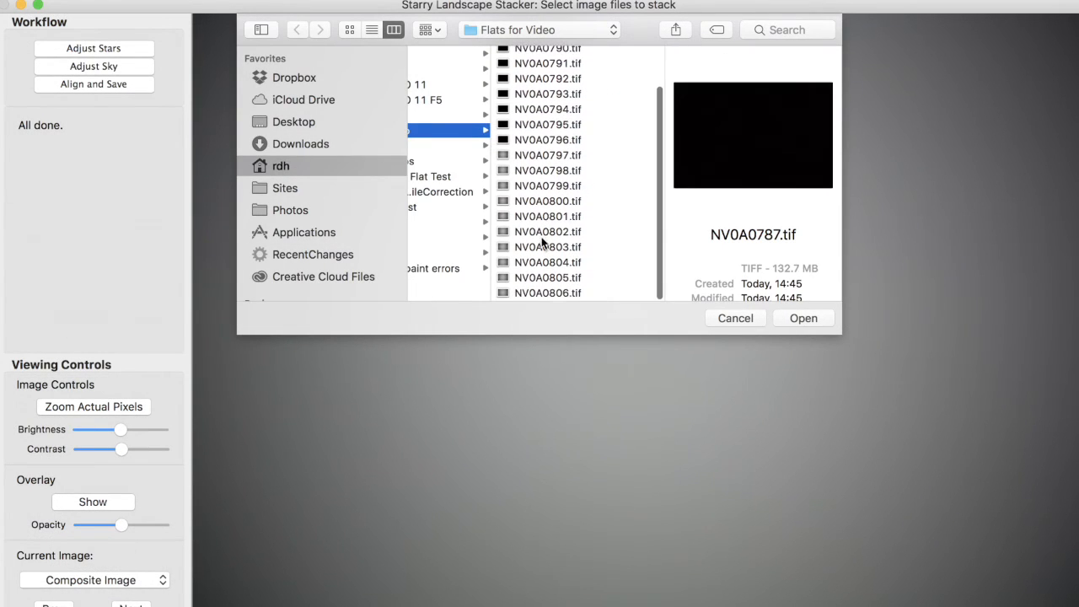
{"action": "left_click", "coordinate": [526, 292], "text": "shift"}
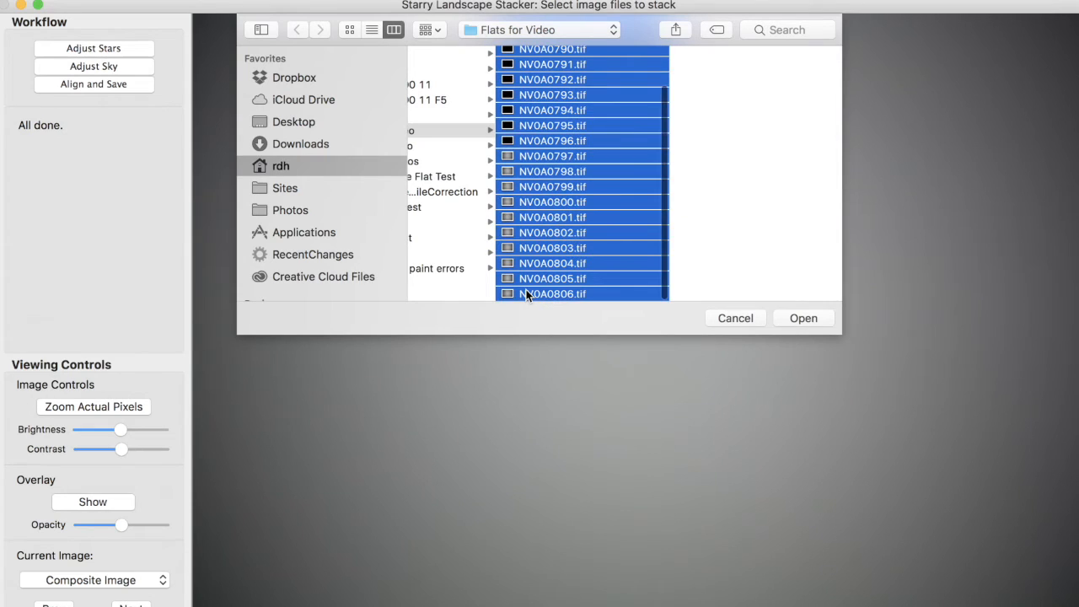
{"action": "left_click", "coordinate": [796, 318]}
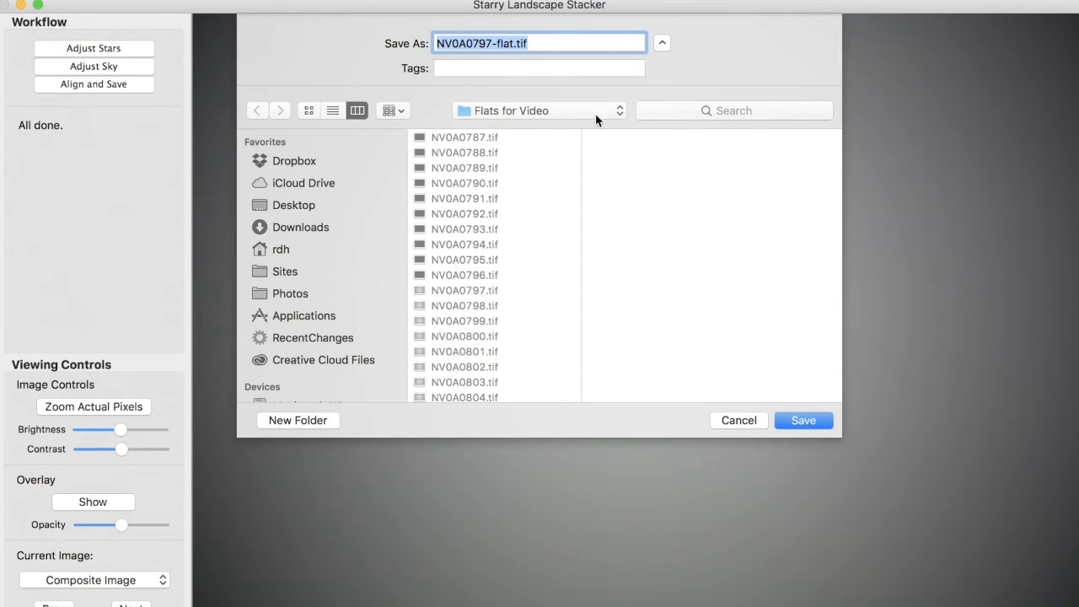
Step: Save the flat composite in the Flats for Video folder as "5DIII 11mm f4 3200 NLC.tif"
{"action": "double_click", "coordinate": [439, 43]}
{"action": "left_click_drag", "start_coordinate": [439, 42], "coordinate": [503, 43]}
{"action": "type", "text": "5DIII"}
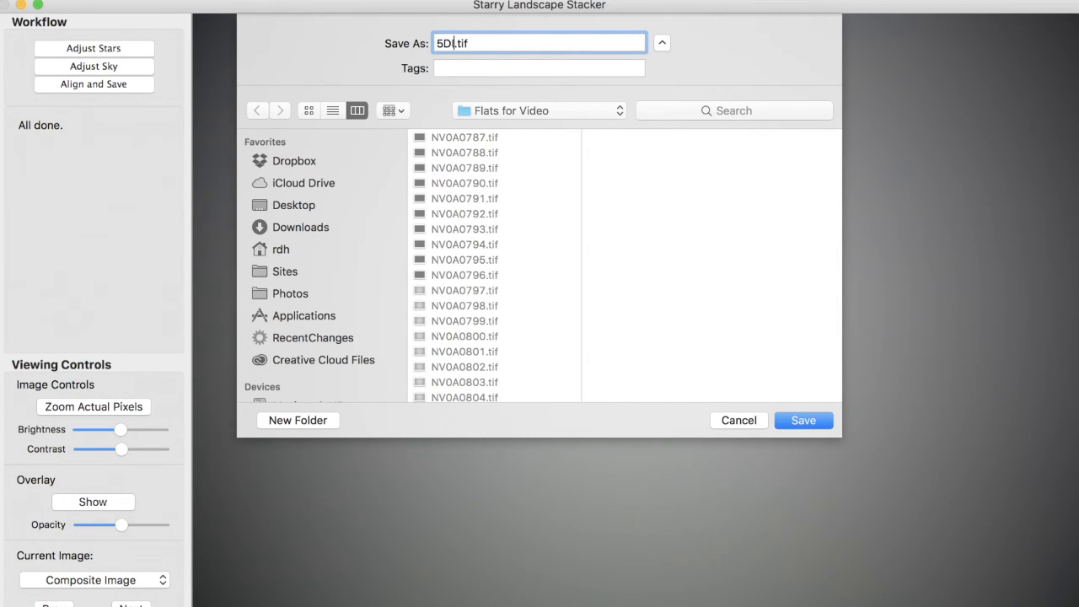
{"action": "type", "text": " 11mm 4"}
{"action": "key", "text": "BackSpace"}
{"action": "type", "text": "f4 3200"}
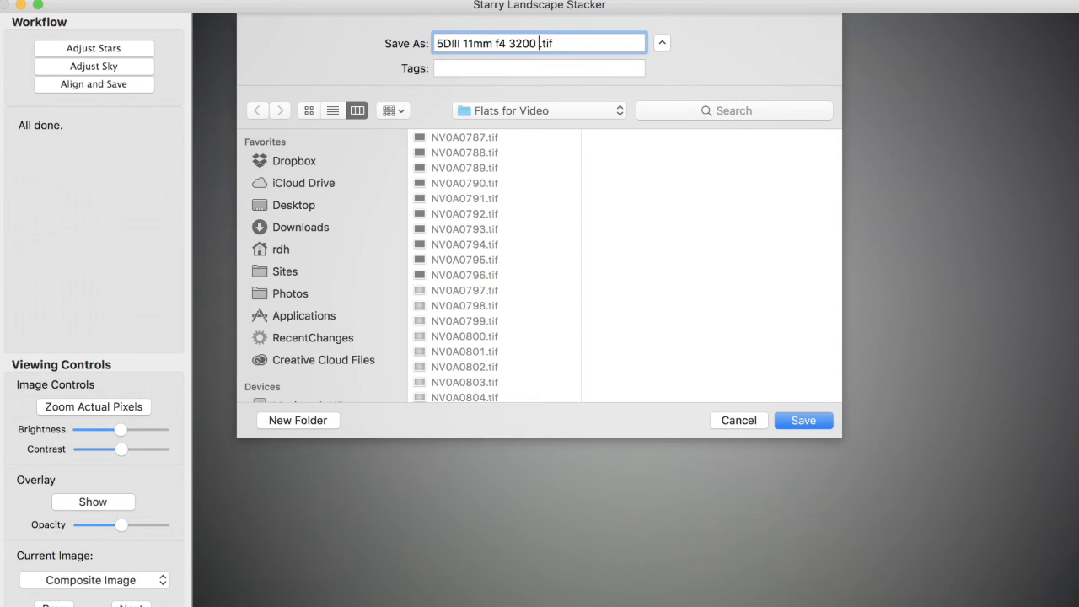
{"action": "type", "text": "NLC"}
{"action": "left_click", "coordinate": [799, 421]}
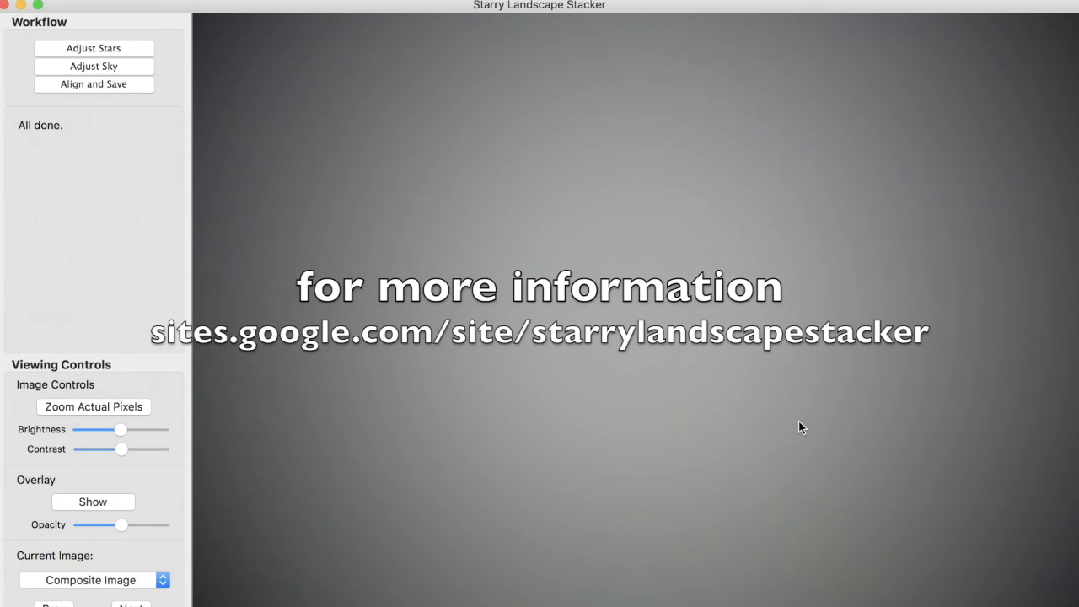